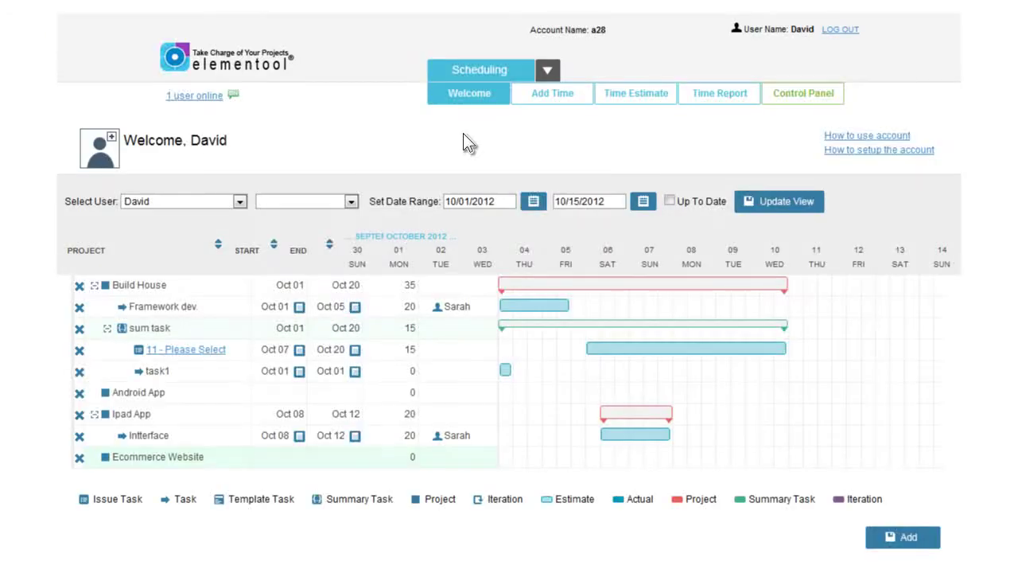
- In the Time Estimate schedule, add and save a new project named 'Ecommerce Website'
left_click(652, 101)
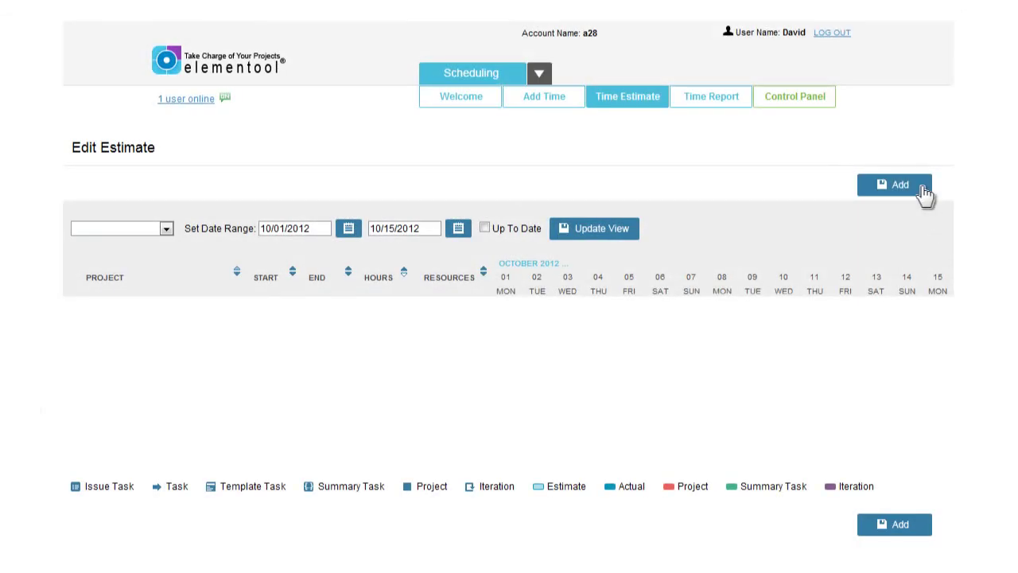
left_click(926, 194)
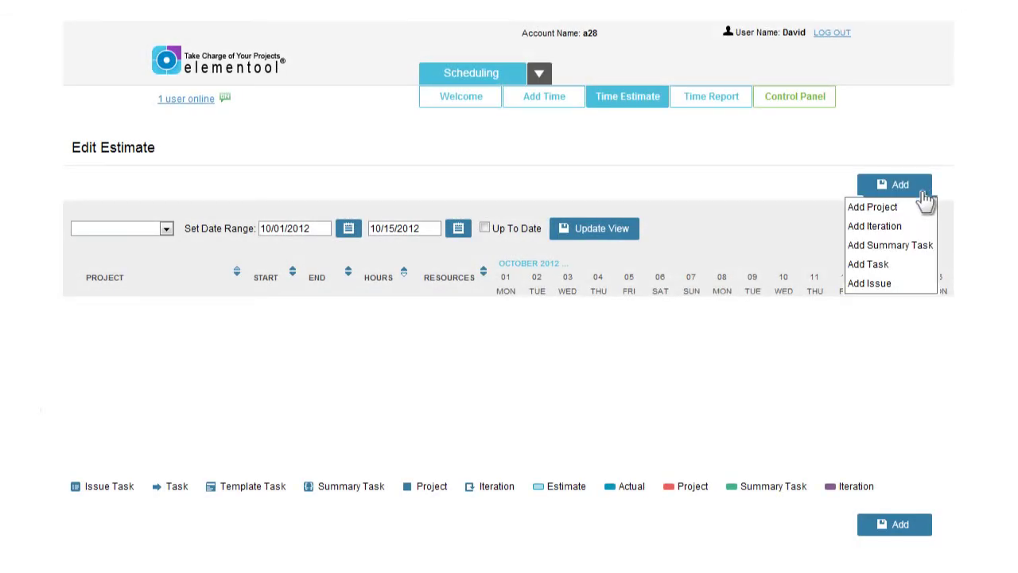
left_click(873, 207)
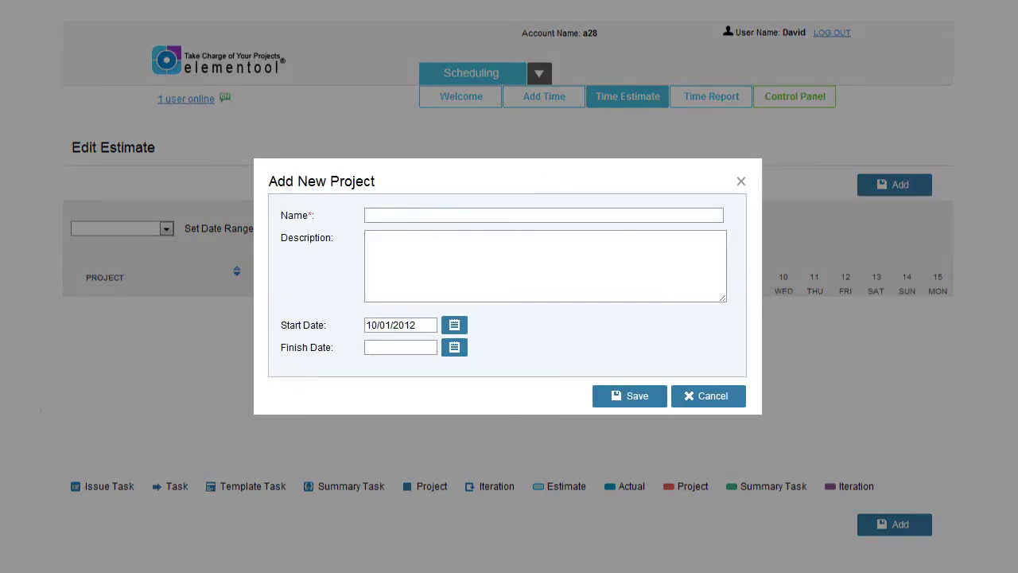
left_click(541, 215)
type("Ecommerce Website")
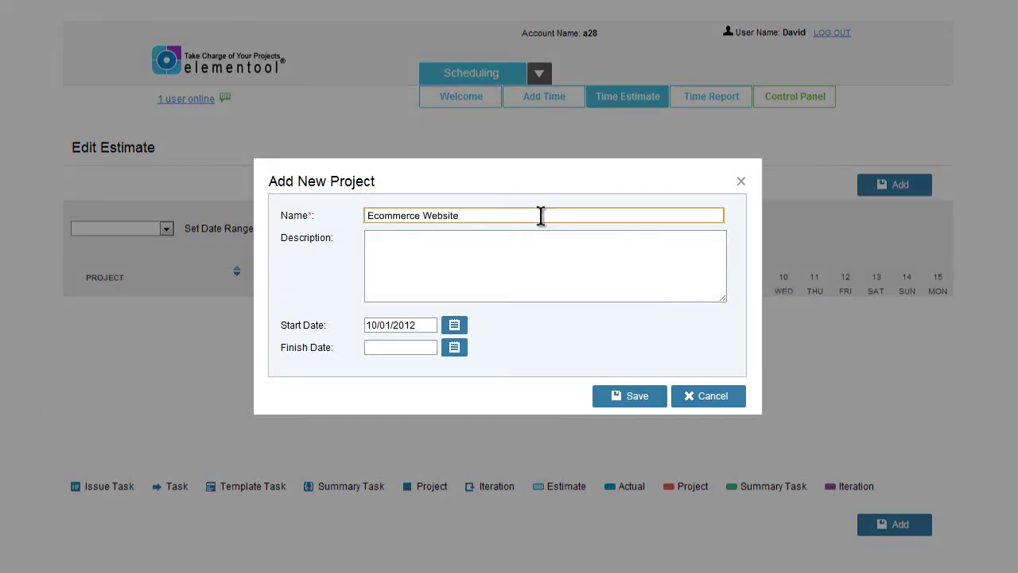
left_click(531, 257)
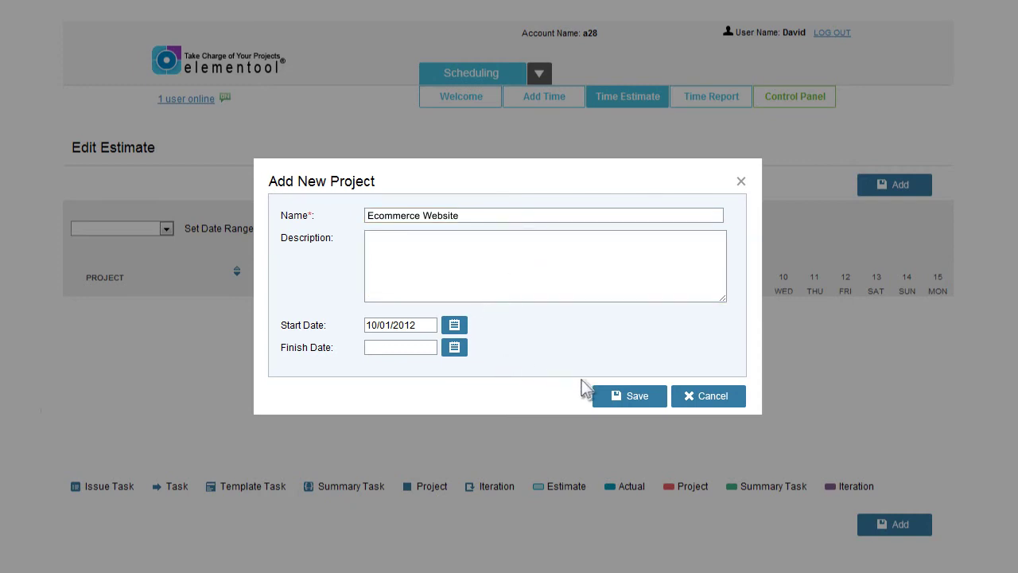
left_click(654, 402)
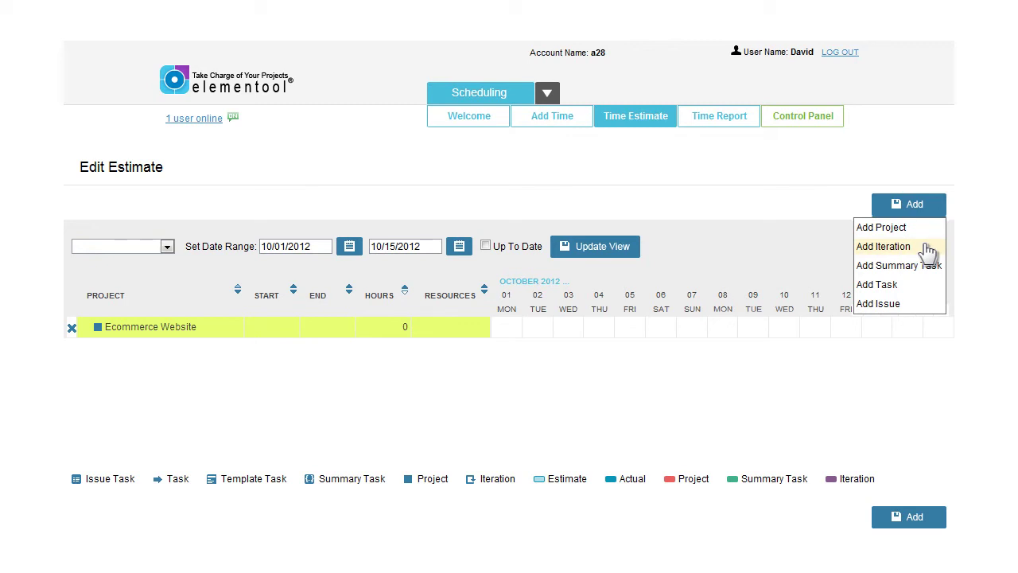
- Add an iteration named 'Shopping Cart' under the Ecommerce Website project
left_click(929, 251)
type("Shopping Cart")
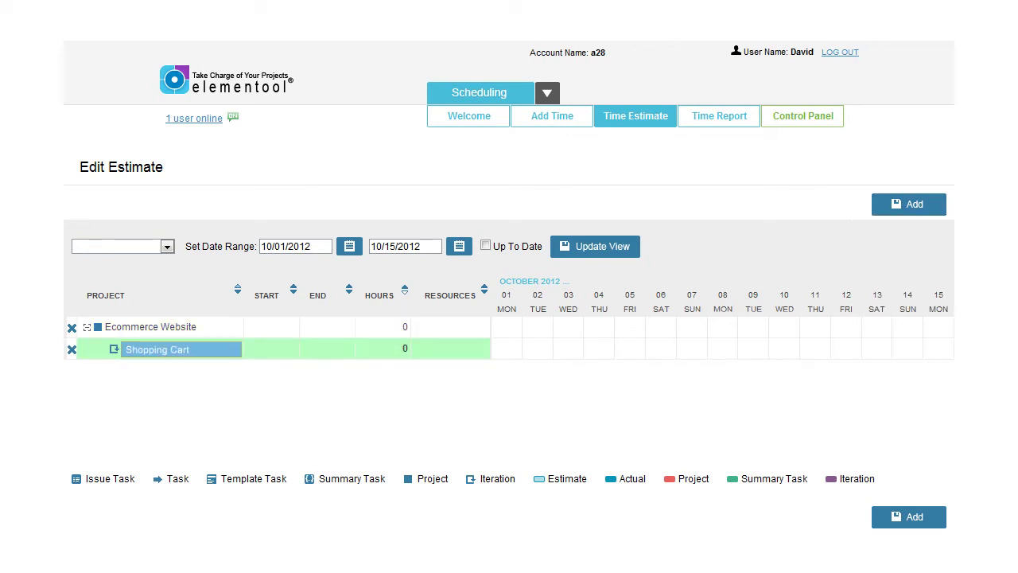
key("Return")
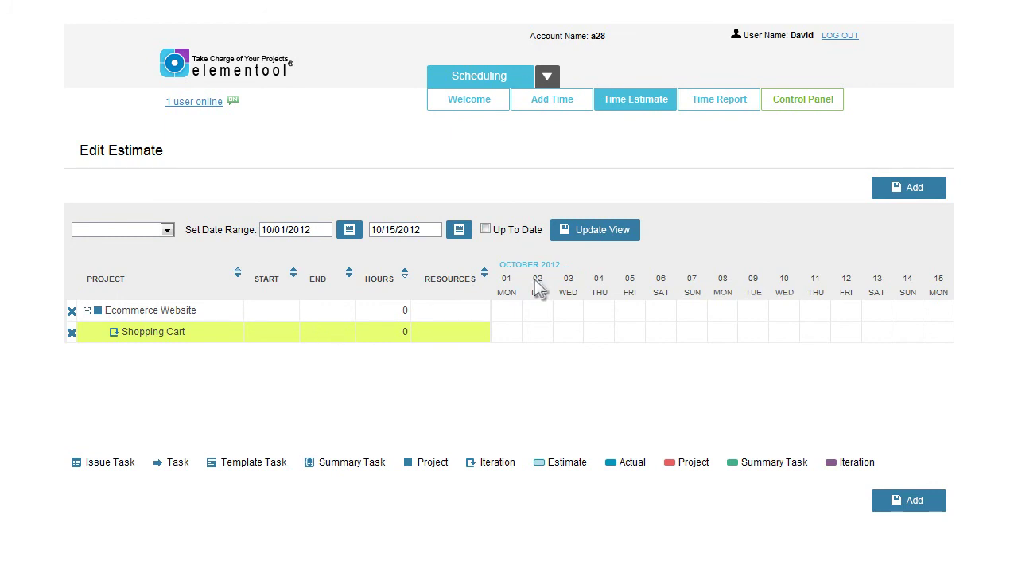
- Add a task named 'Paying for items' under the Shopping Cart iteration
left_click(931, 191)
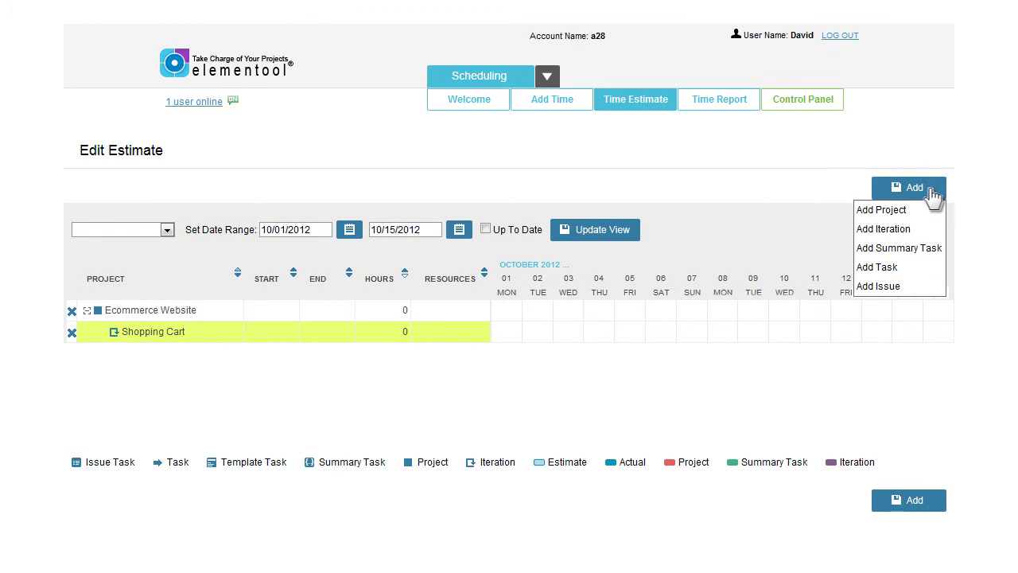
left_click(928, 266)
type("Paying for items")
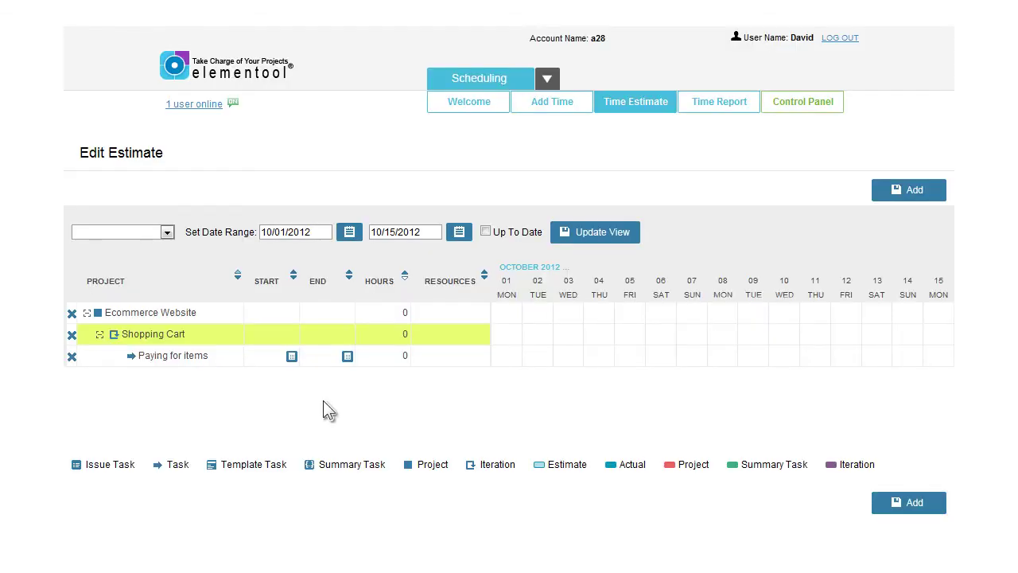
- Add issue #1 from the issue tracking account to the schedule and save it
left_click(929, 194)
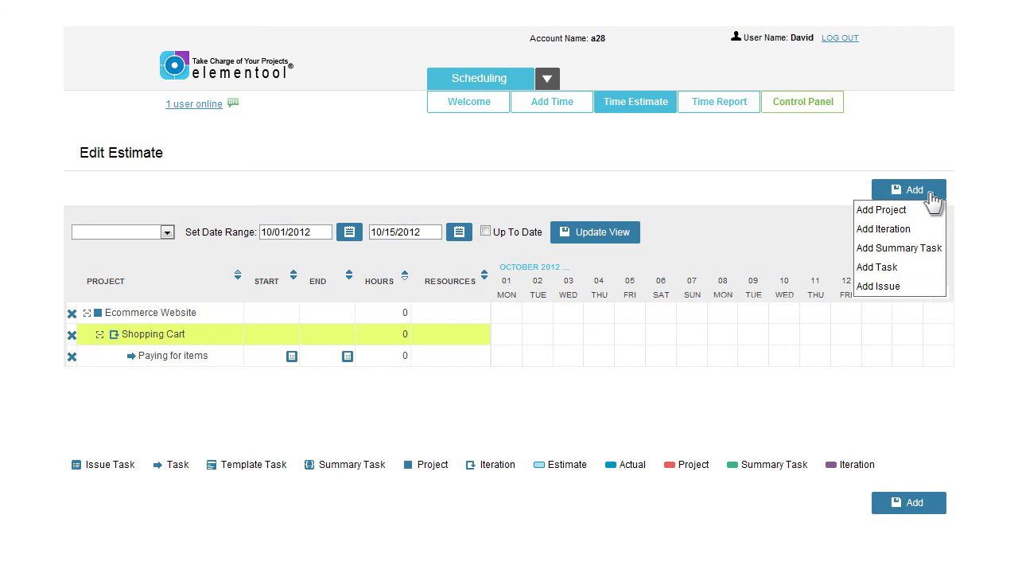
left_click(932, 288)
left_click(612, 268)
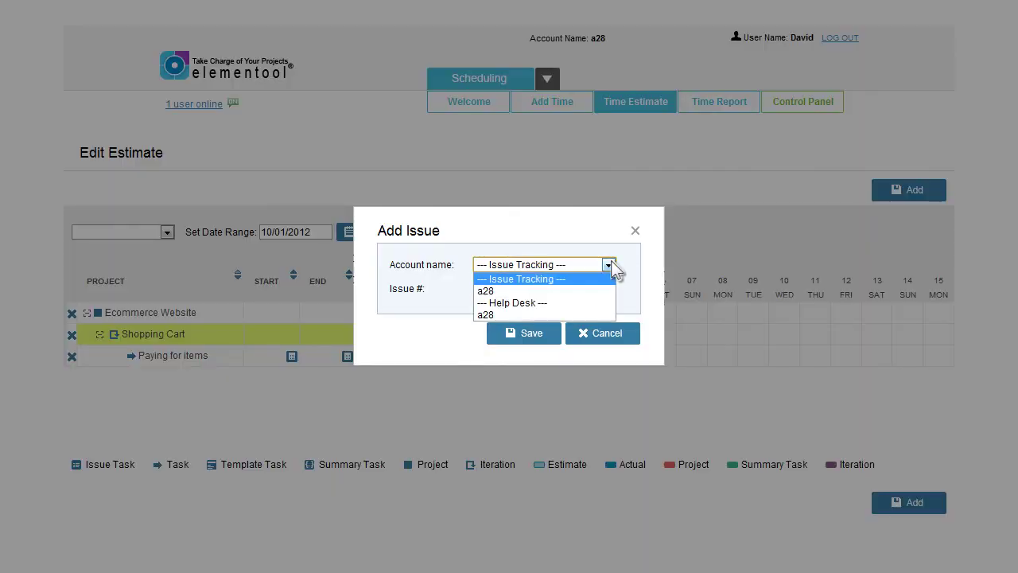
left_click(553, 291)
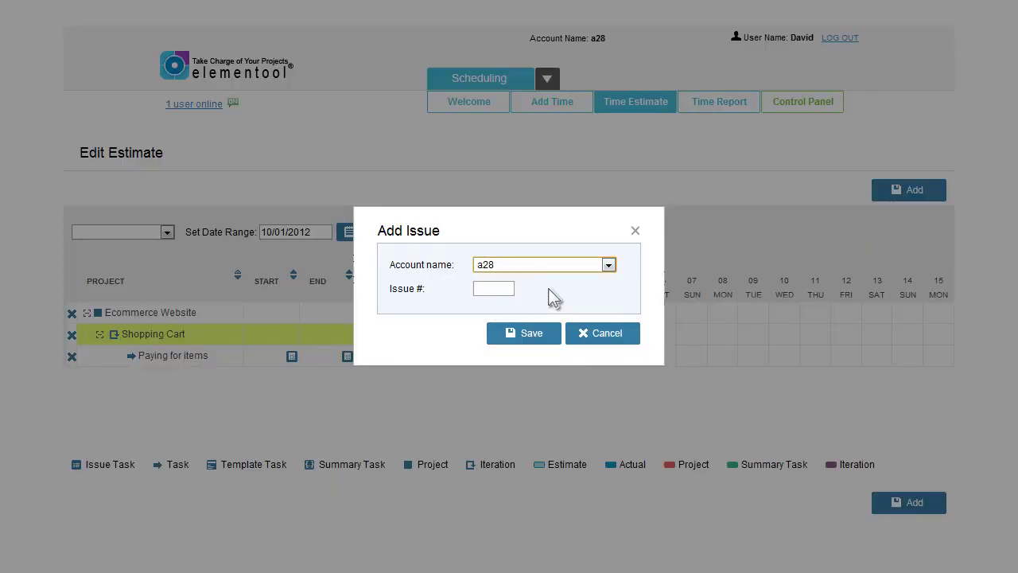
left_click(508, 292)
type("1")
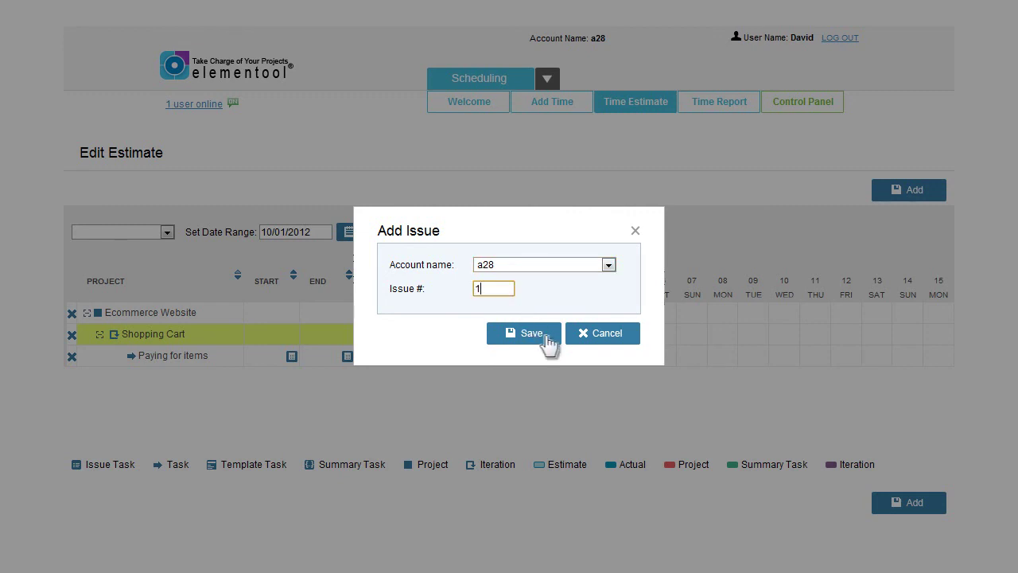
left_click(549, 340)
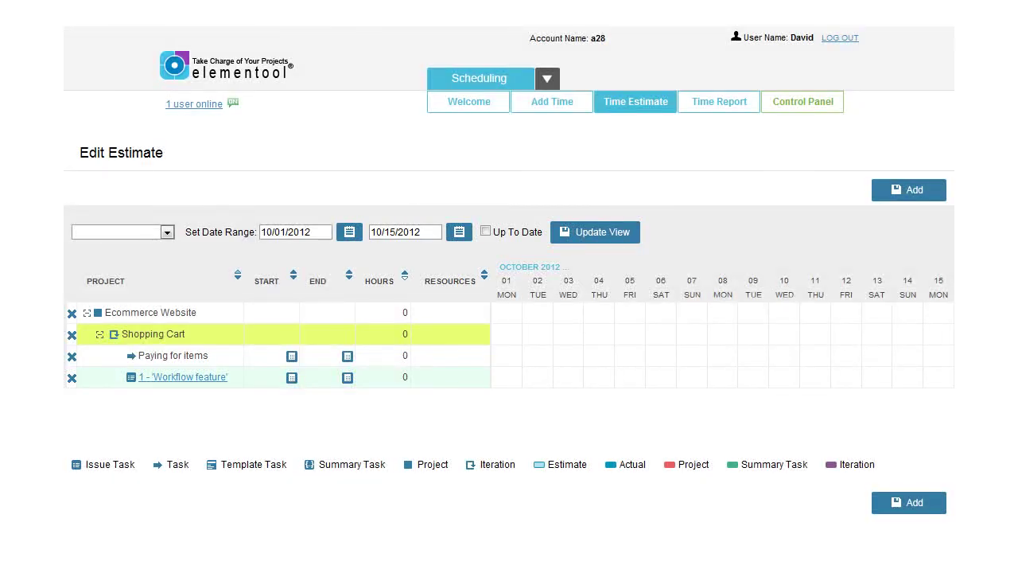